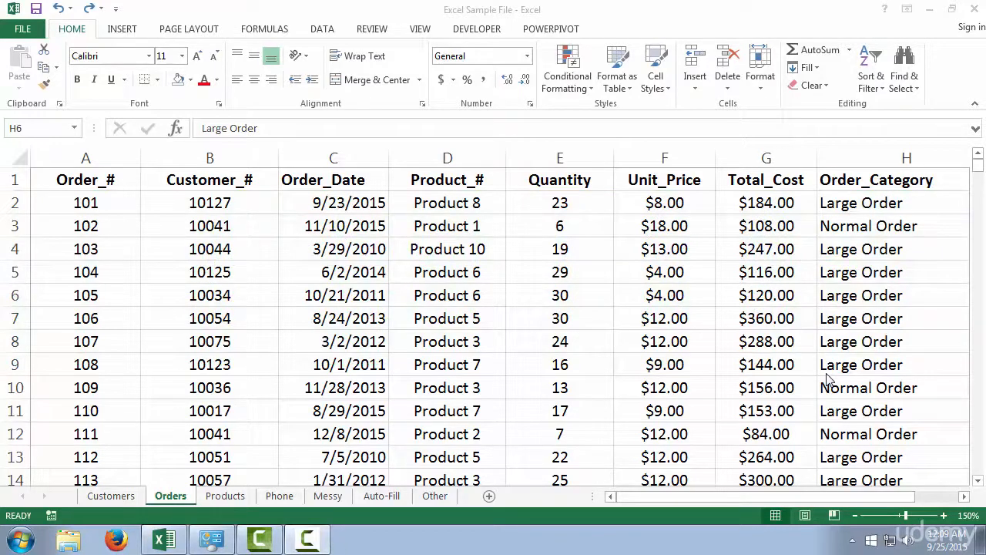
Select the whole Total_Cost column and preview the data bar, color scale and icon set conditional formats on it.
{"action": "left_click", "coordinate": [770, 183]}
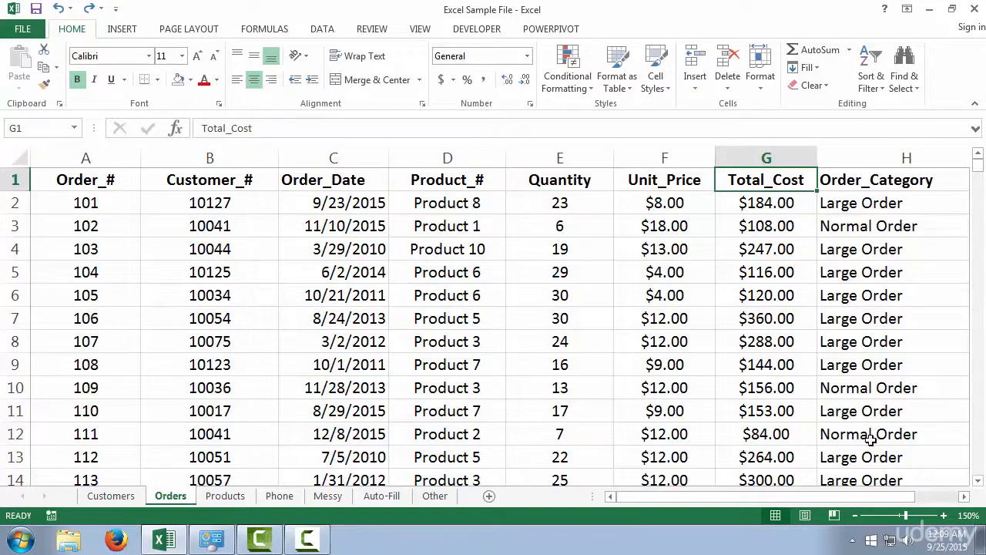
{"action": "left_click", "coordinate": [964, 496]}
{"action": "left_click", "coordinate": [964, 496]}
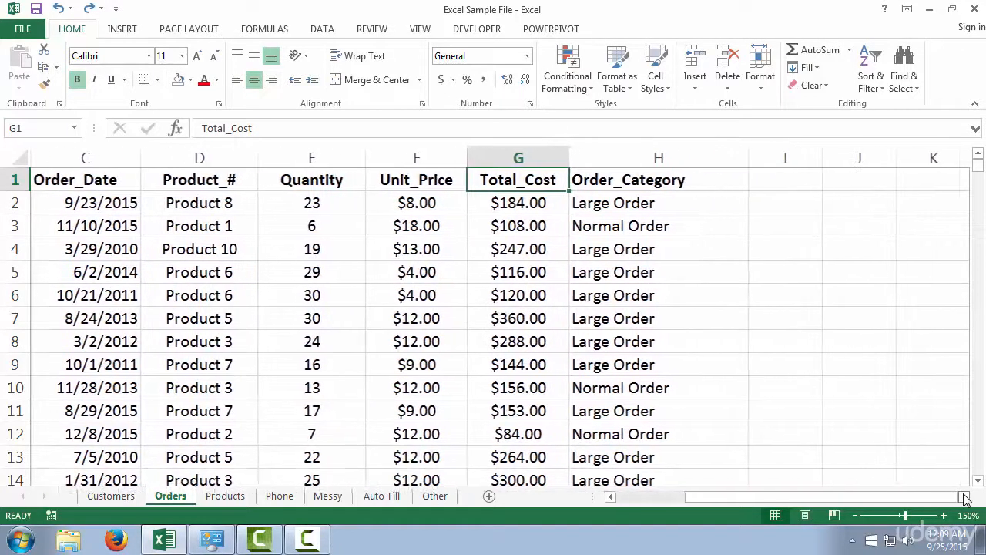
{"action": "left_click", "coordinate": [964, 497]}
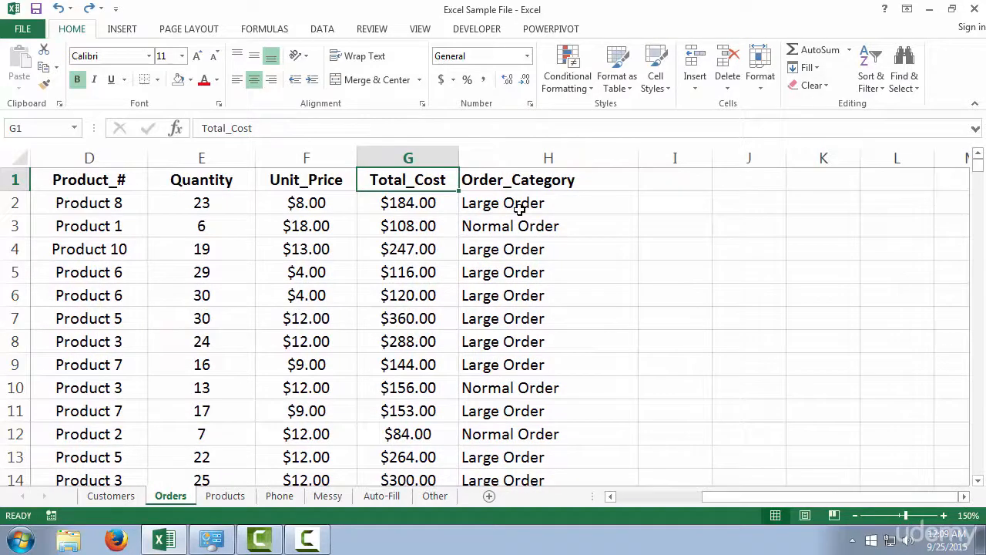
{"action": "left_click", "coordinate": [411, 158]}
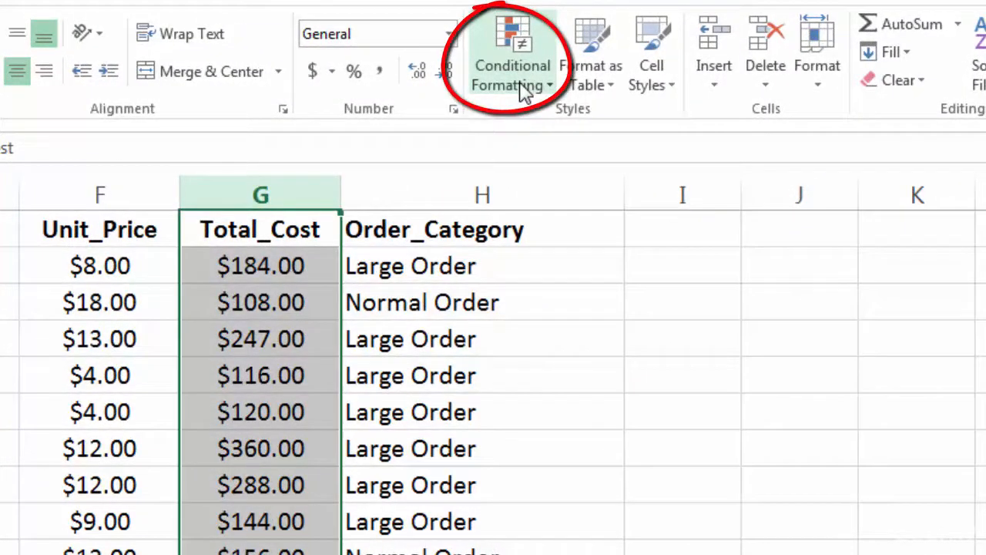
{"action": "left_click", "coordinate": [522, 85]}
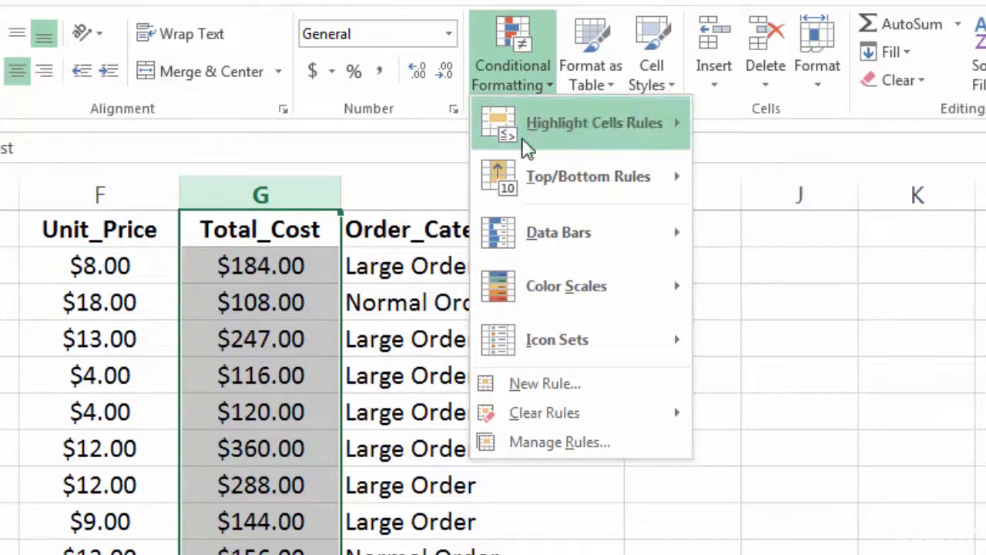
{"action": "mouse_move", "coordinate": [558, 238]}
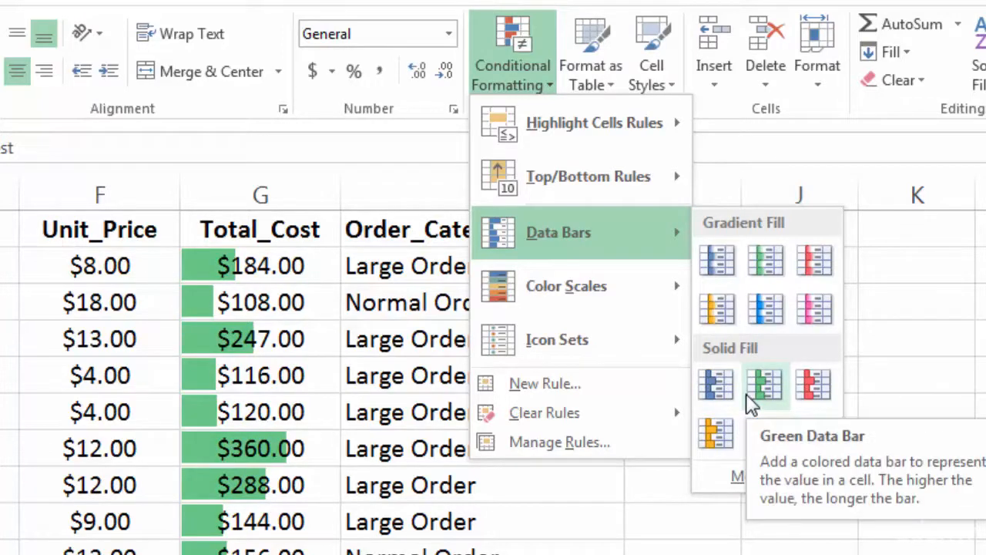
{"action": "mouse_move", "coordinate": [633, 290]}
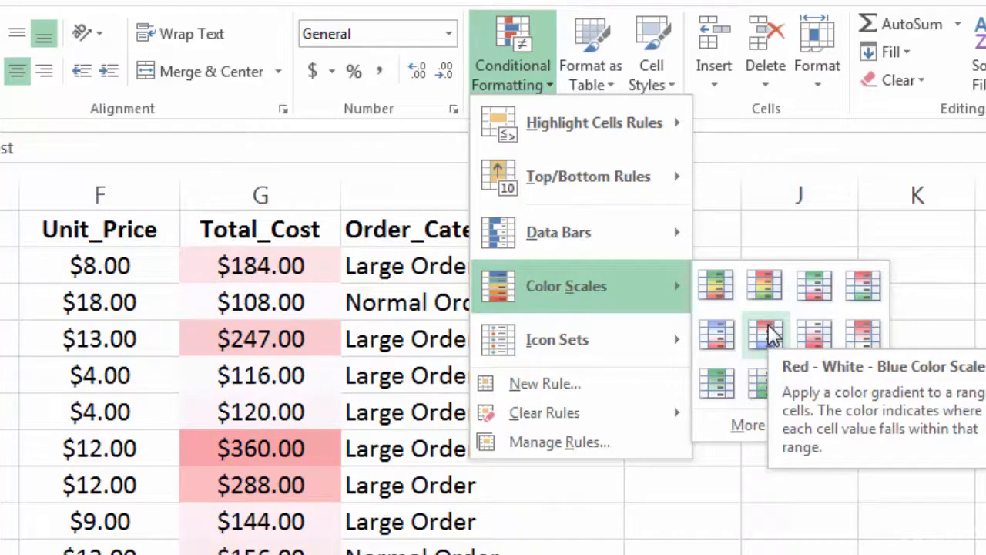
{"action": "mouse_move", "coordinate": [633, 353]}
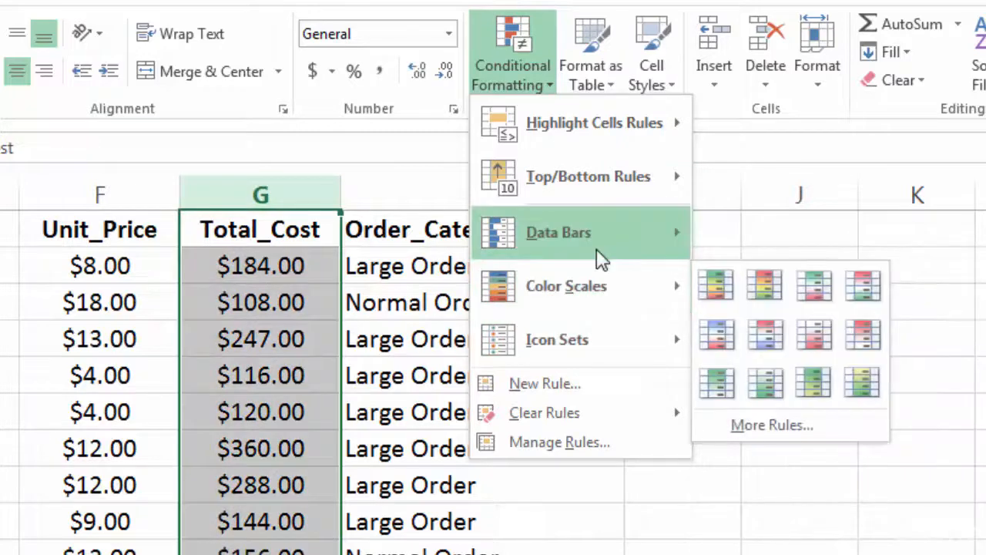
Try a top 15% conditional formatting rule with Green Fill with Dark Green Text on the Total_Cost column and undo it.
{"action": "mouse_move", "coordinate": [597, 194]}
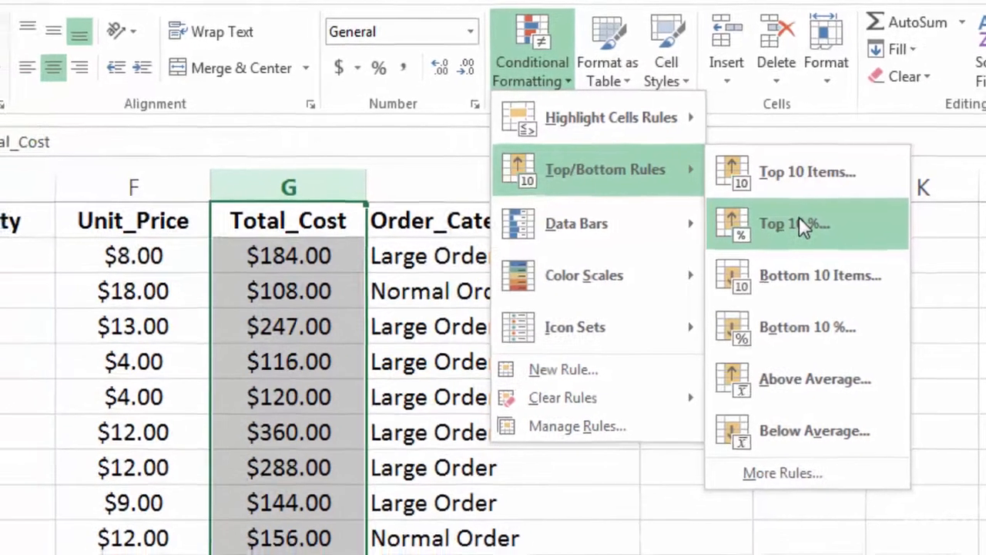
{"action": "left_click", "coordinate": [788, 225]}
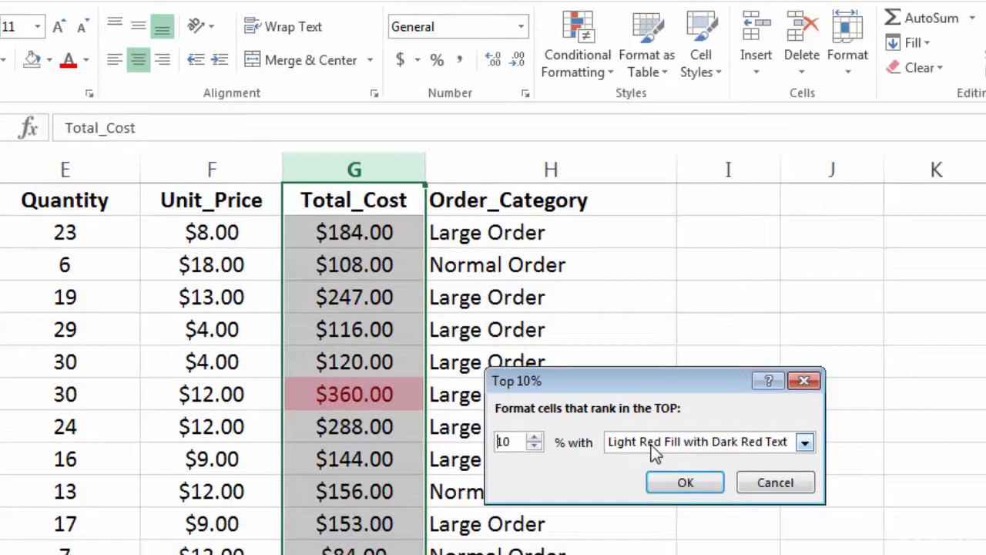
{"action": "left_click", "coordinate": [532, 438]}
{"action": "left_click", "coordinate": [532, 438]}
{"action": "left_click", "coordinate": [533, 438]}
{"action": "left_click", "coordinate": [532, 437]}
{"action": "left_click", "coordinate": [533, 437]}
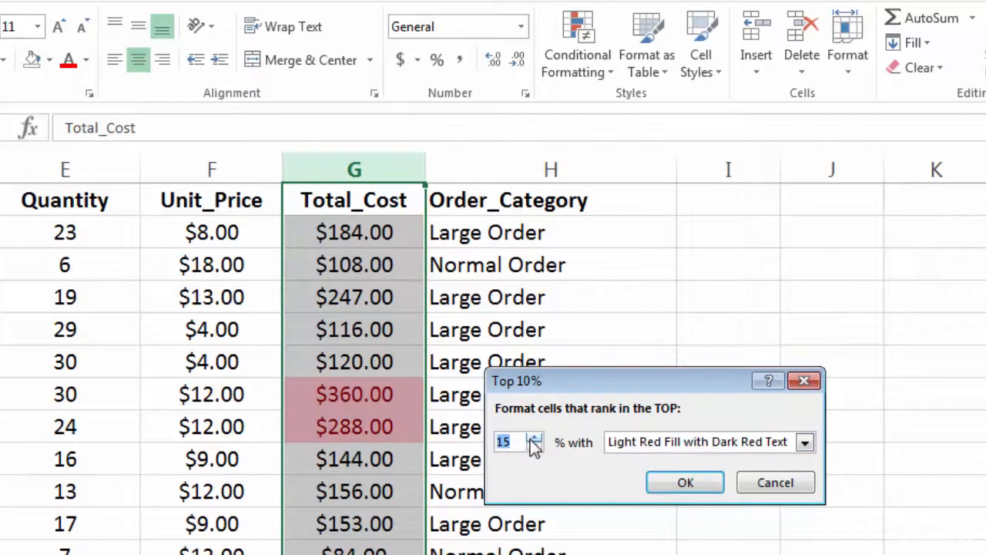
{"action": "left_click", "coordinate": [679, 442]}
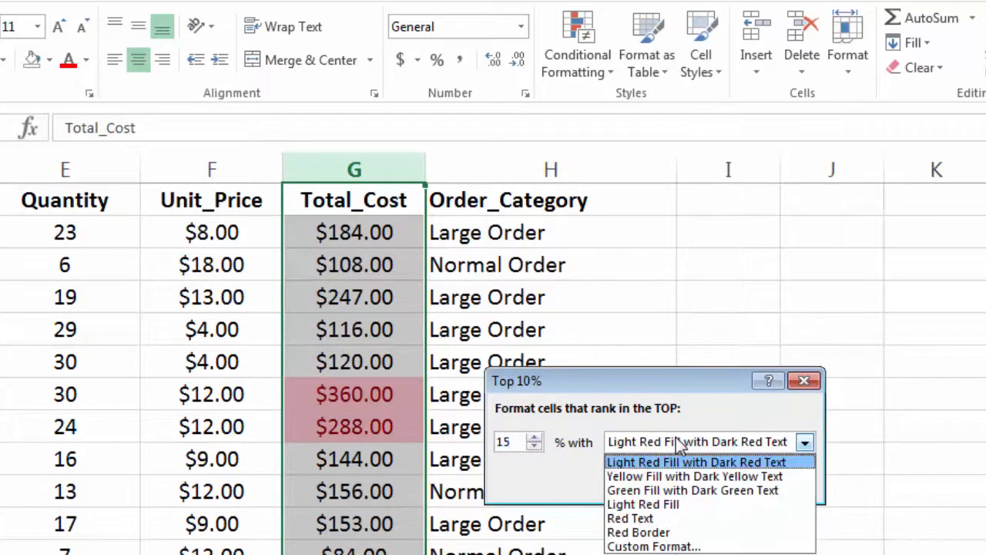
{"action": "left_click", "coordinate": [679, 491]}
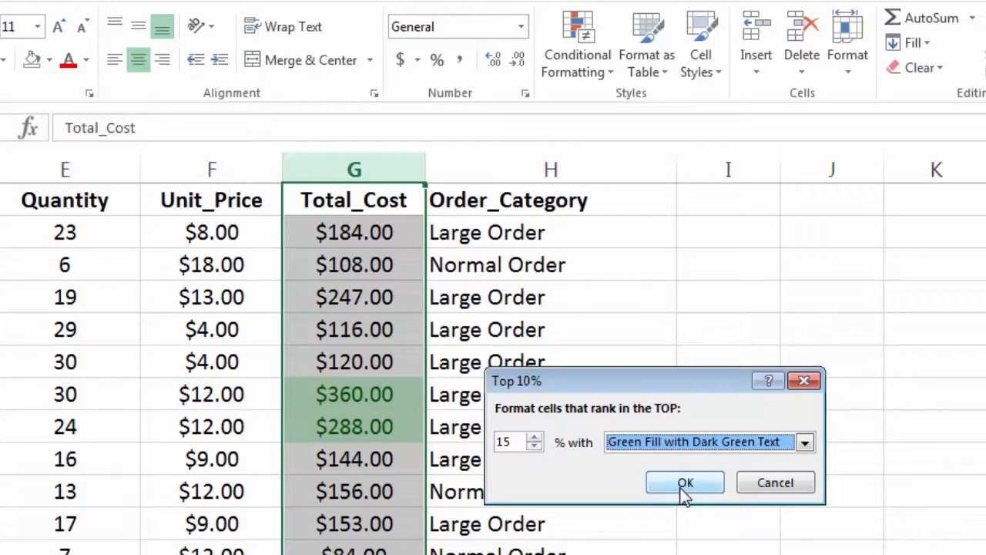
{"action": "left_click", "coordinate": [684, 486]}
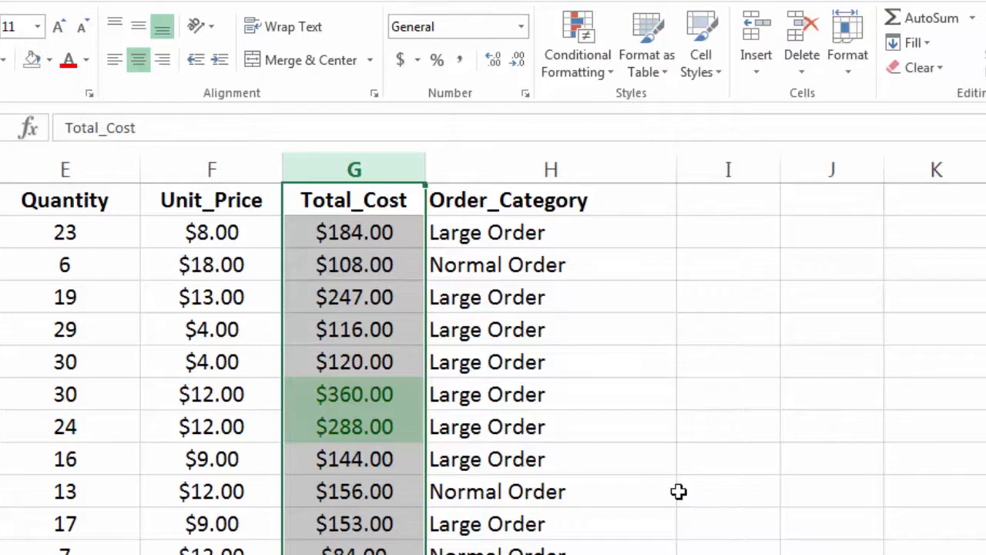
{"action": "key", "text": "ctrl+z"}
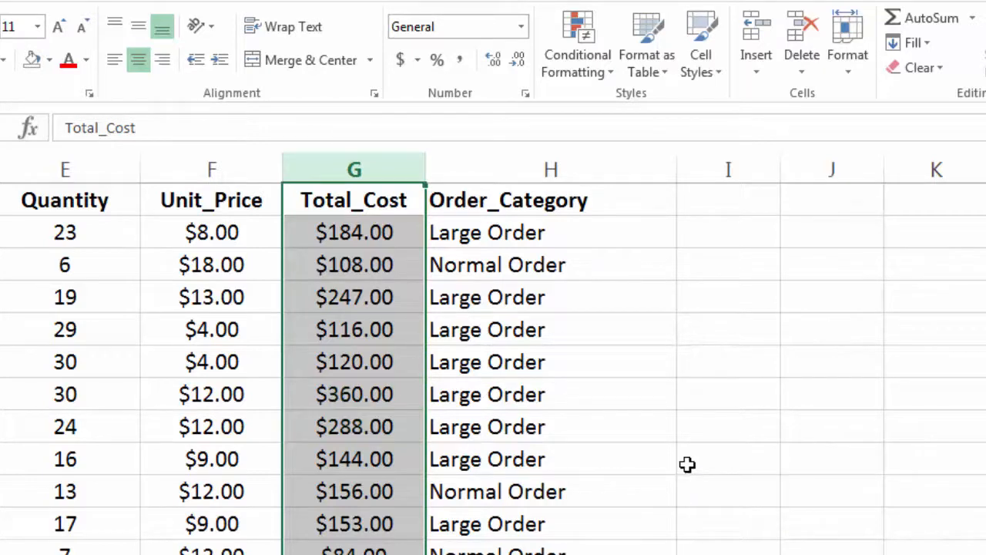
Create a Greater Than highlight rule for the Total_Cost column with a threshold of 200.
{"action": "left_click", "coordinate": [594, 55]}
{"action": "mouse_move", "coordinate": [617, 111]}
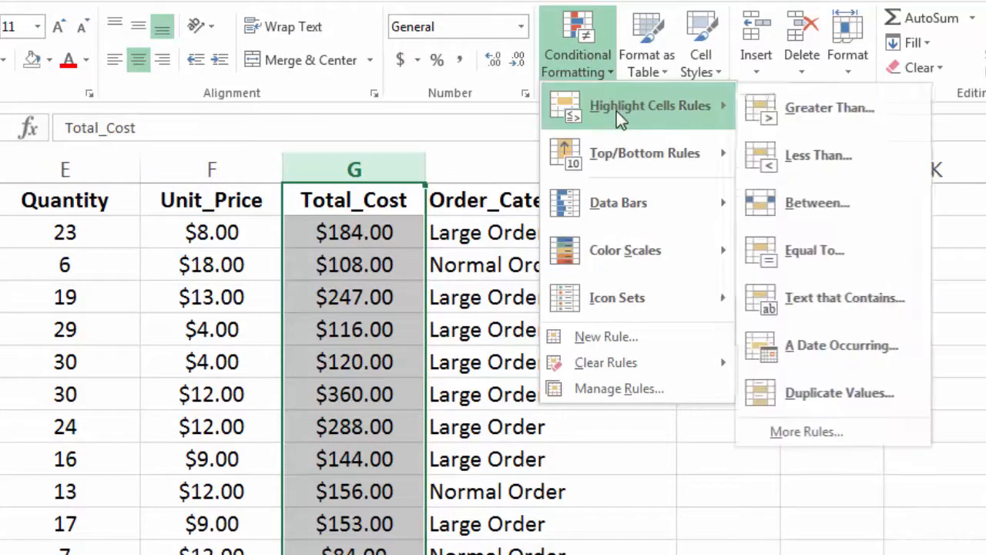
{"action": "mouse_move", "coordinate": [617, 152]}
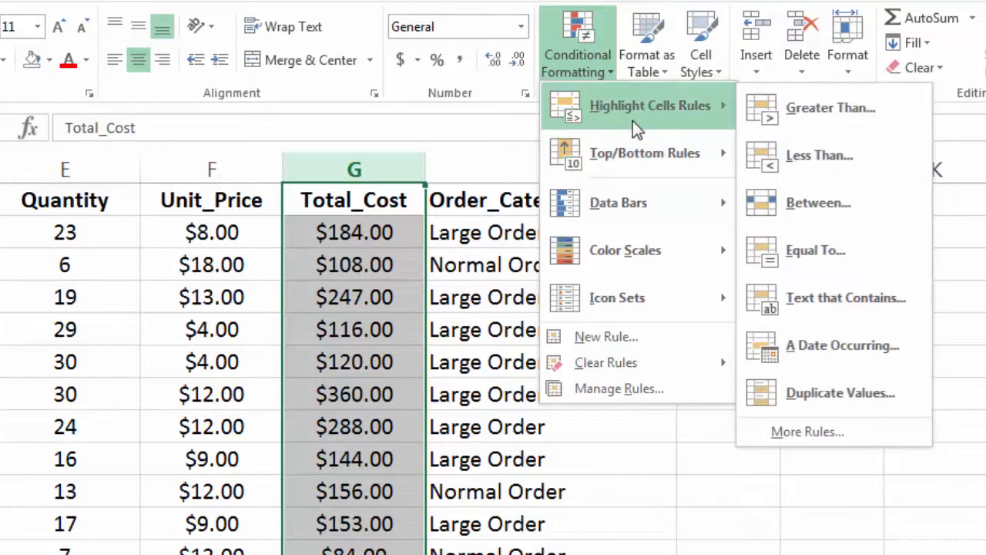
{"action": "left_click", "coordinate": [787, 111]}
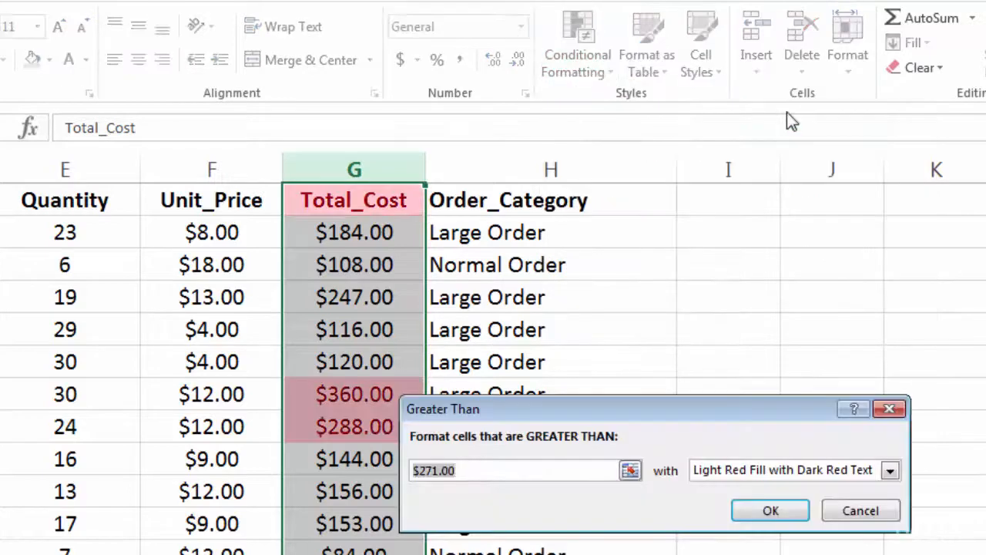
{"action": "left_click_drag", "start_coordinate": [473, 472], "coordinate": [383, 481]}
{"action": "left_click_drag", "start_coordinate": [464, 468], "coordinate": [388, 471]}
{"action": "type", "text": "100"}
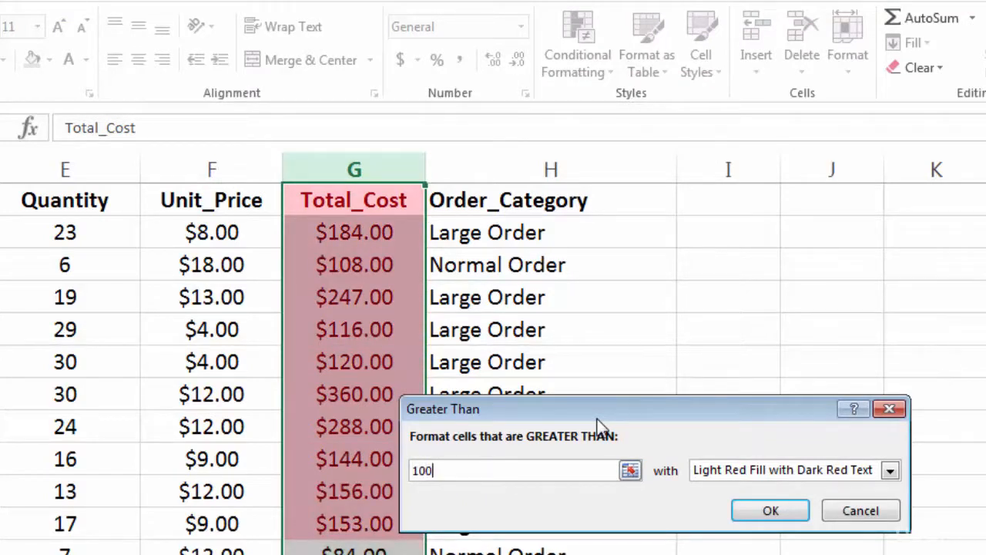
{"action": "key", "text": "BackSpace"}
{"action": "key", "text": "BackSpace"}
{"action": "key", "text": "BackSpace"}
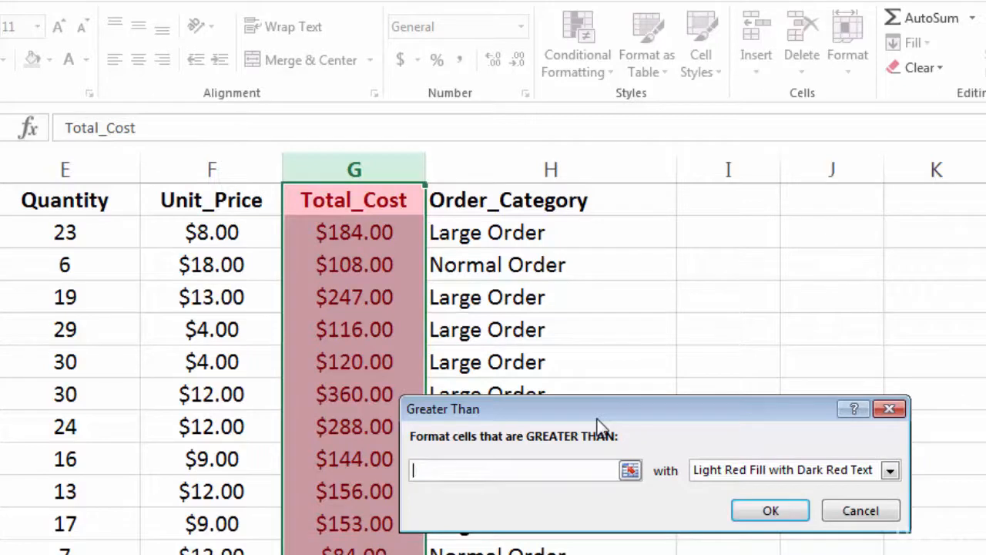
{"action": "type", "text": "200"}
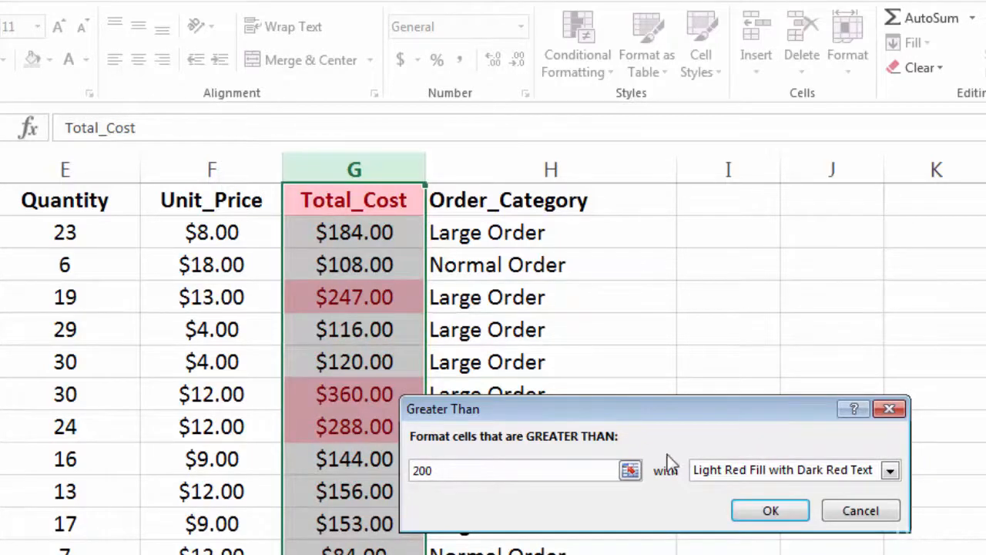
Set the Greater Than rule's format to Green Fill with Dark Green Text and apply it.
{"action": "left_click", "coordinate": [725, 473]}
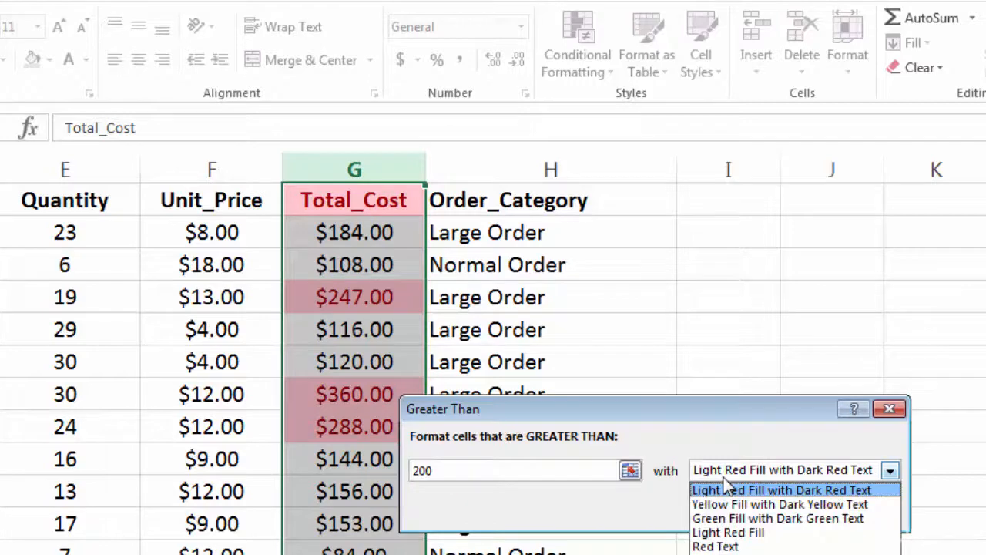
{"action": "left_click", "coordinate": [733, 520]}
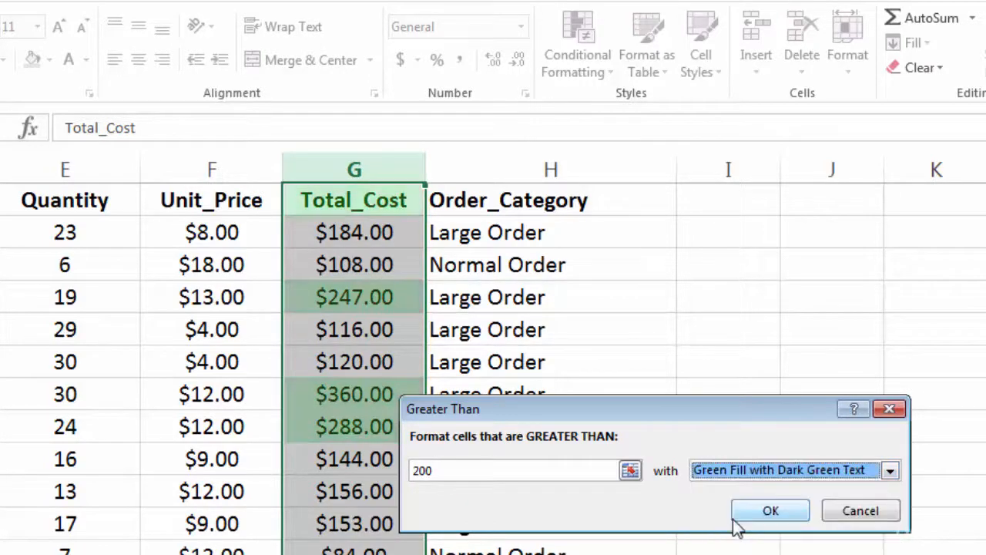
{"action": "left_click", "coordinate": [732, 472]}
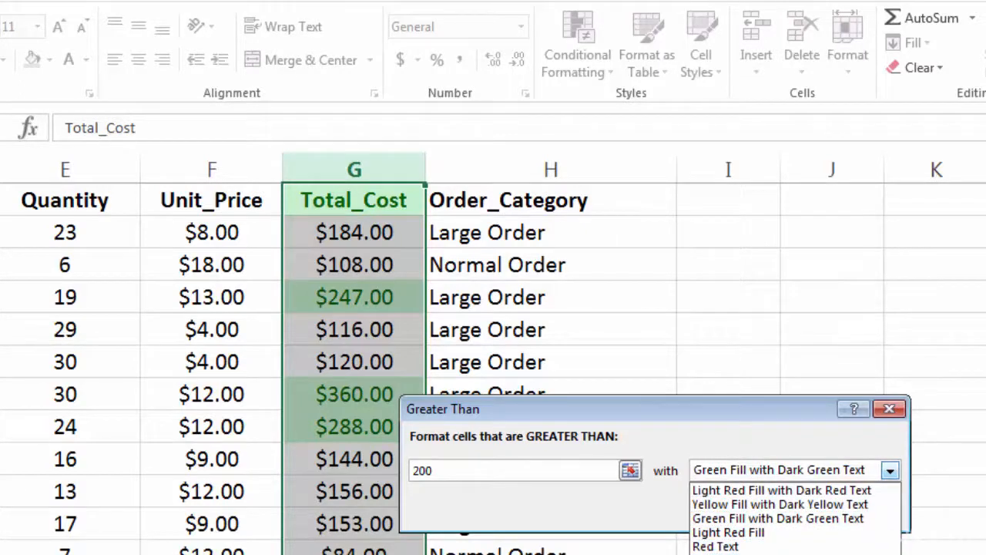
{"action": "left_click", "coordinate": [690, 443]}
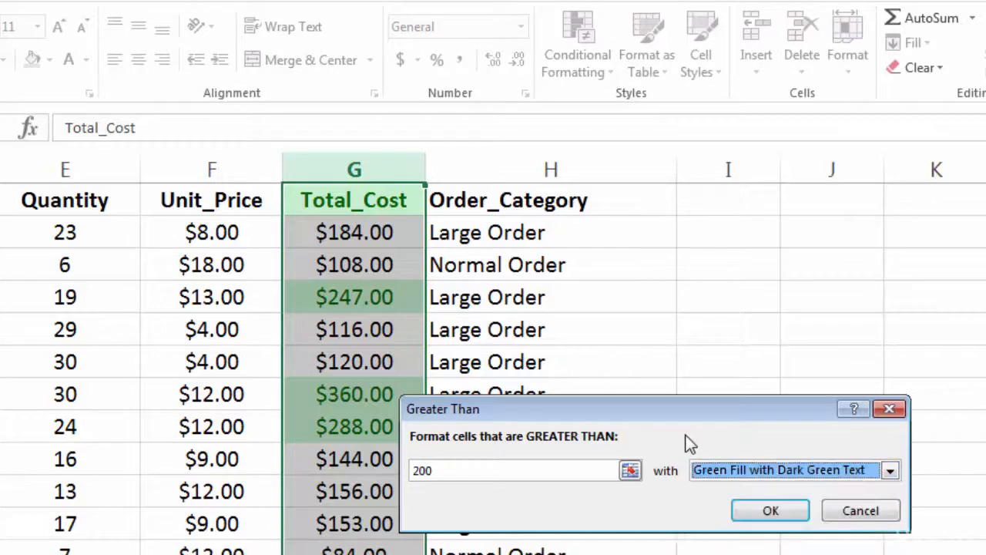
{"action": "left_click", "coordinate": [771, 511]}
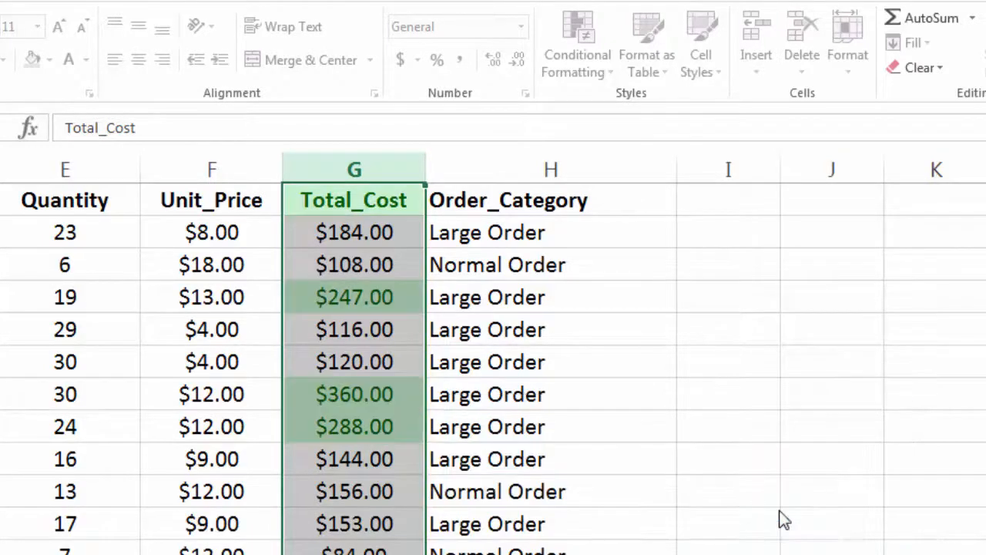
{"action": "left_click", "coordinate": [476, 230]}
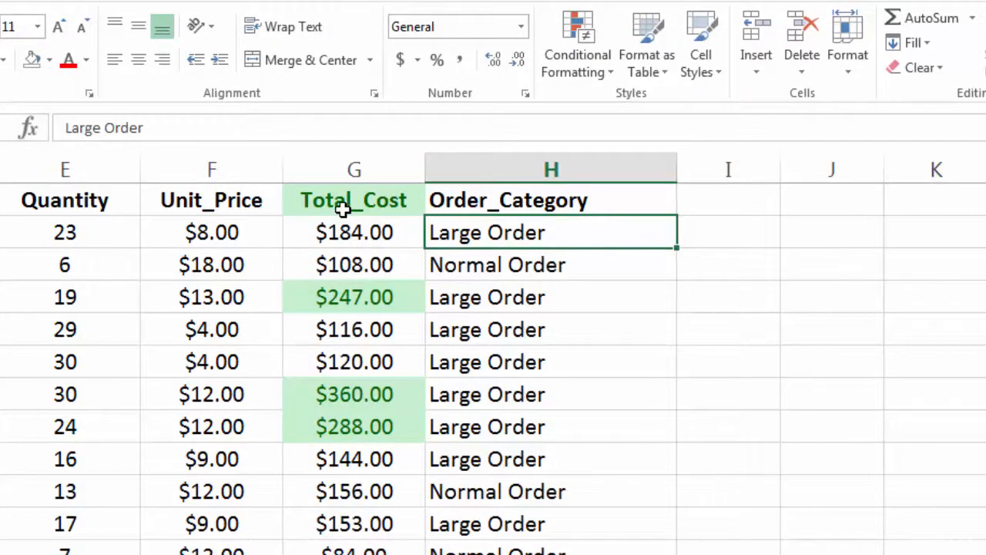
Copy the Unit_Price header's formatting onto the Total_Cost header with Format Painter.
{"action": "left_click", "coordinate": [213, 201]}
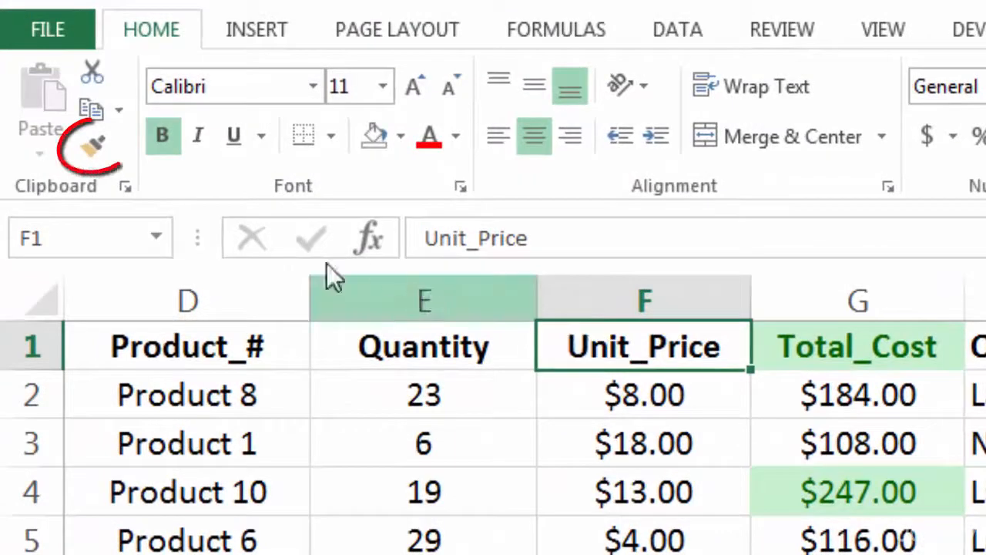
{"action": "left_click", "coordinate": [89, 148]}
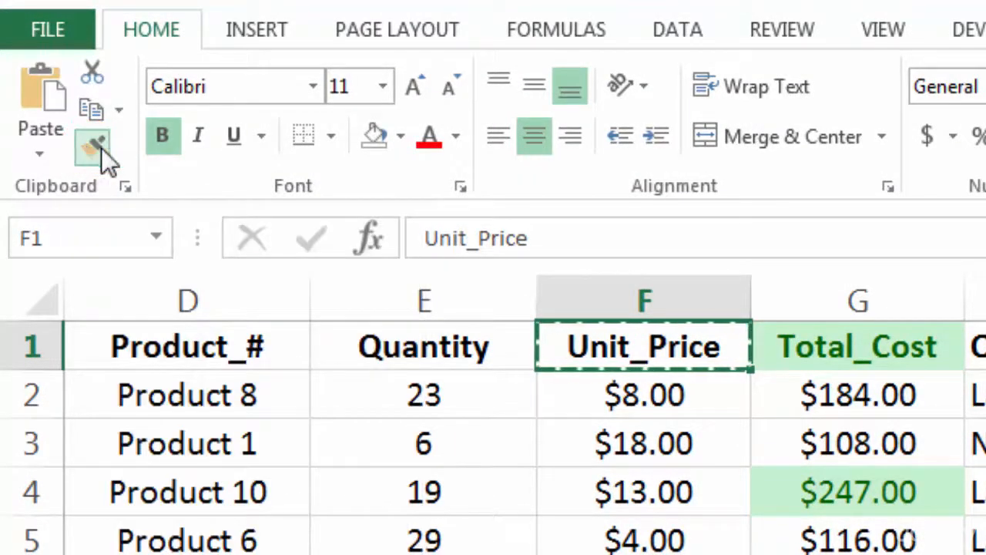
{"action": "left_click", "coordinate": [855, 350]}
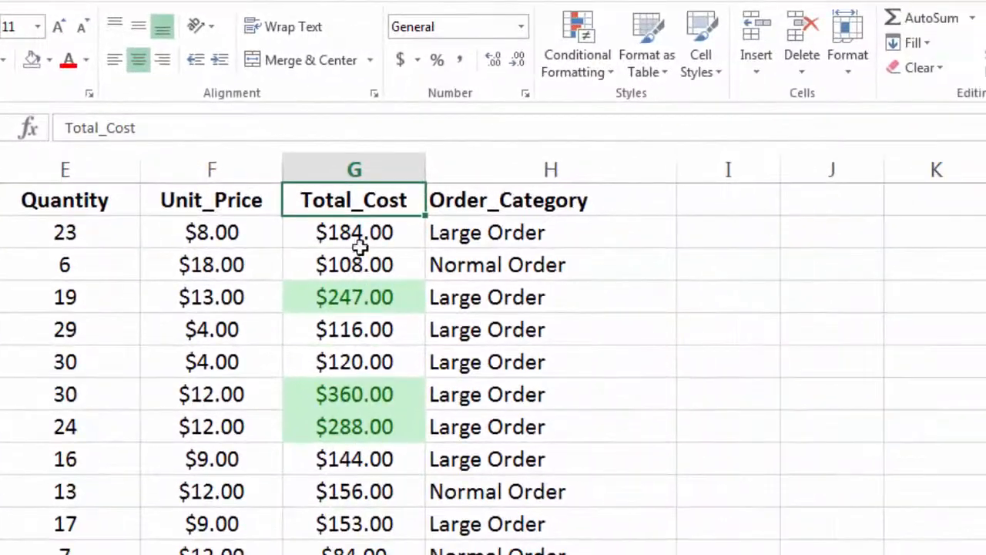
Clear the conditional formatting rules from the Total_Cost column only.
{"action": "left_click", "coordinate": [351, 161]}
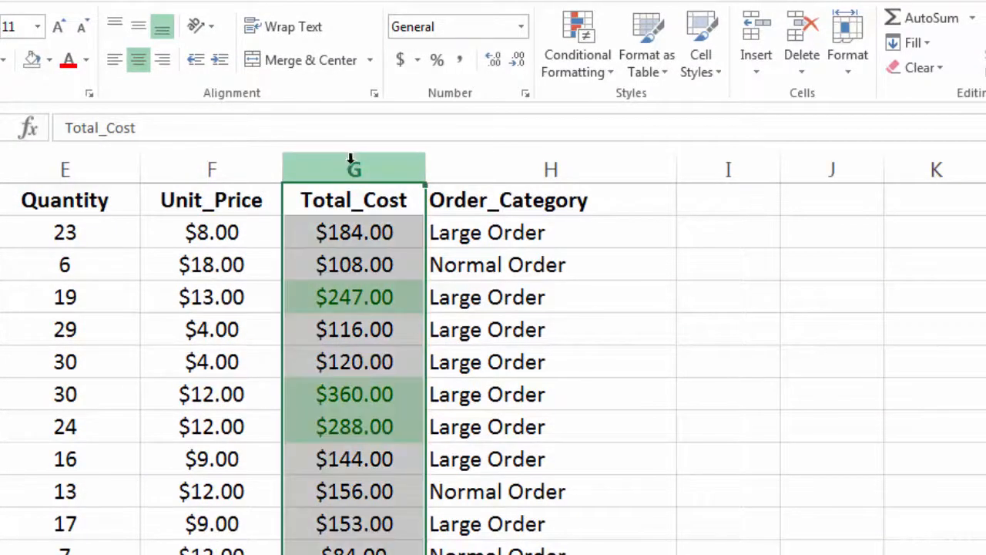
{"action": "left_click", "coordinate": [576, 68]}
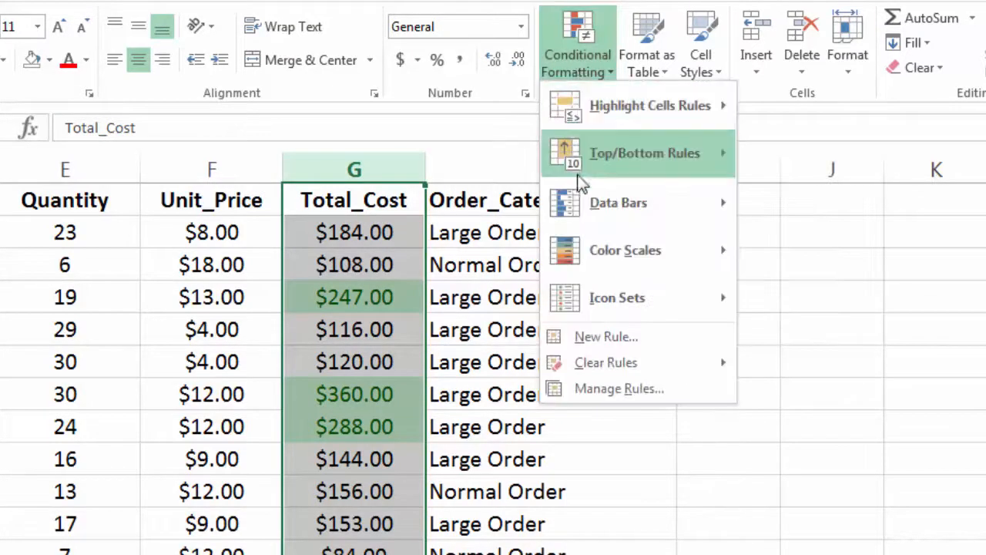
{"action": "mouse_move", "coordinate": [600, 362]}
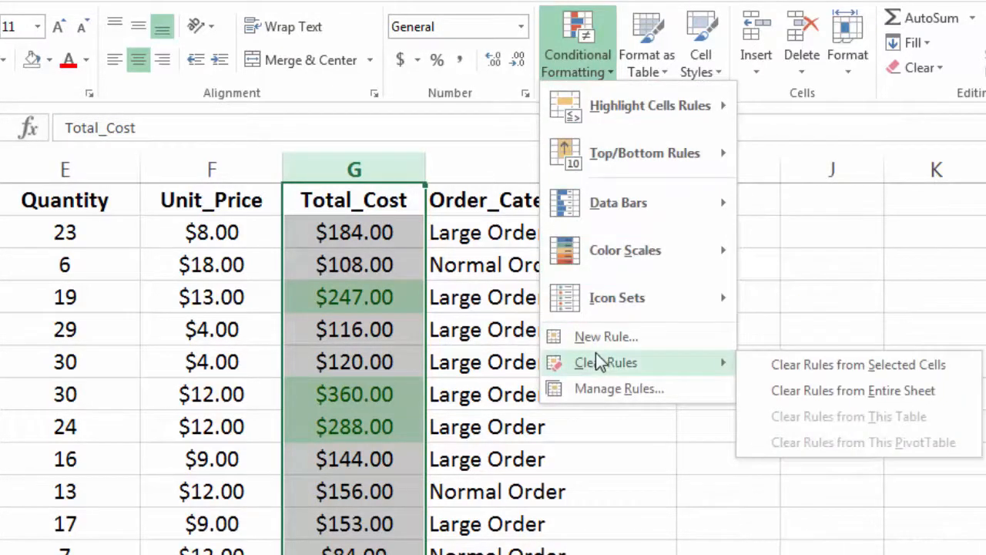
{"action": "left_click", "coordinate": [787, 365]}
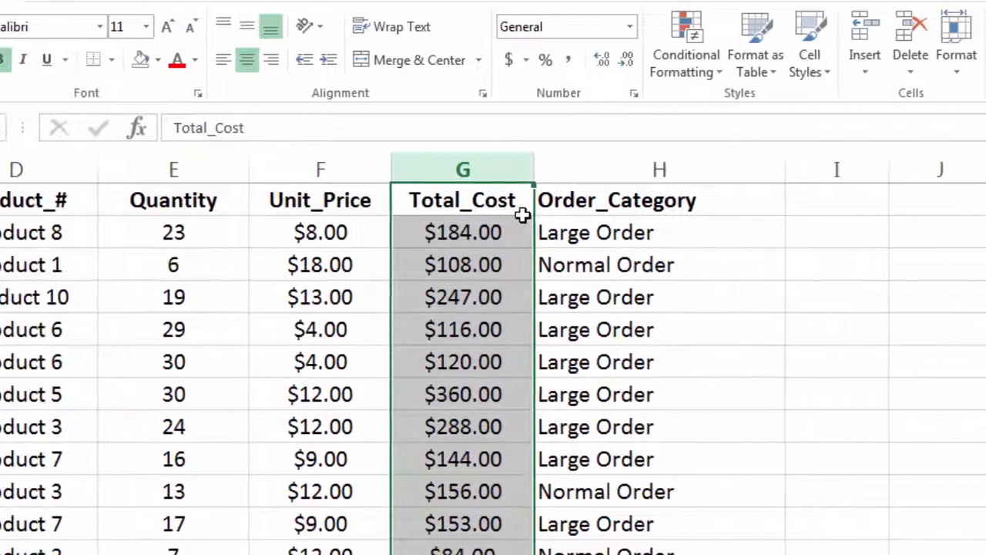
Create an Equal To highlight rule for the Order_Category column that matches the text Large Order.
{"action": "left_click", "coordinate": [679, 170]}
{"action": "left_click", "coordinate": [749, 57]}
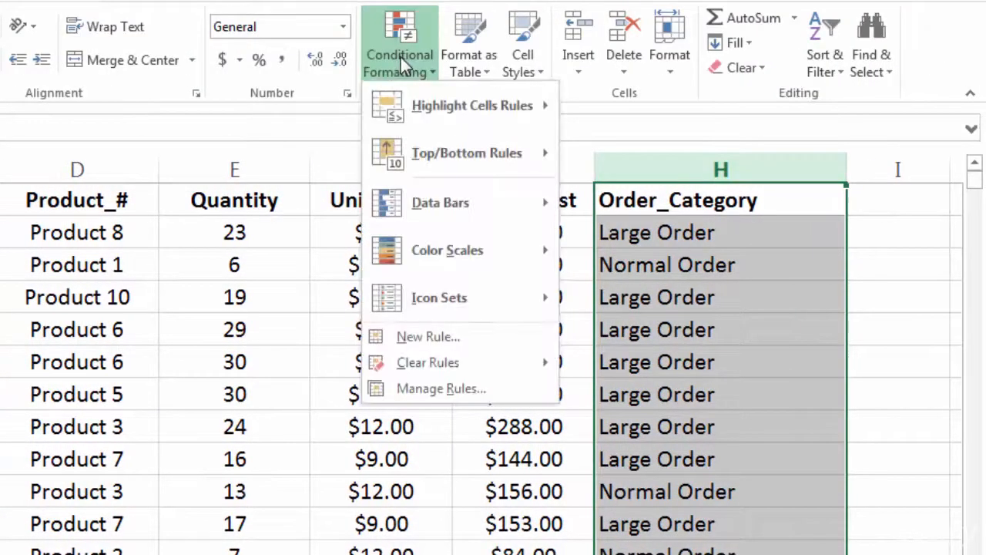
{"action": "mouse_move", "coordinate": [765, 122]}
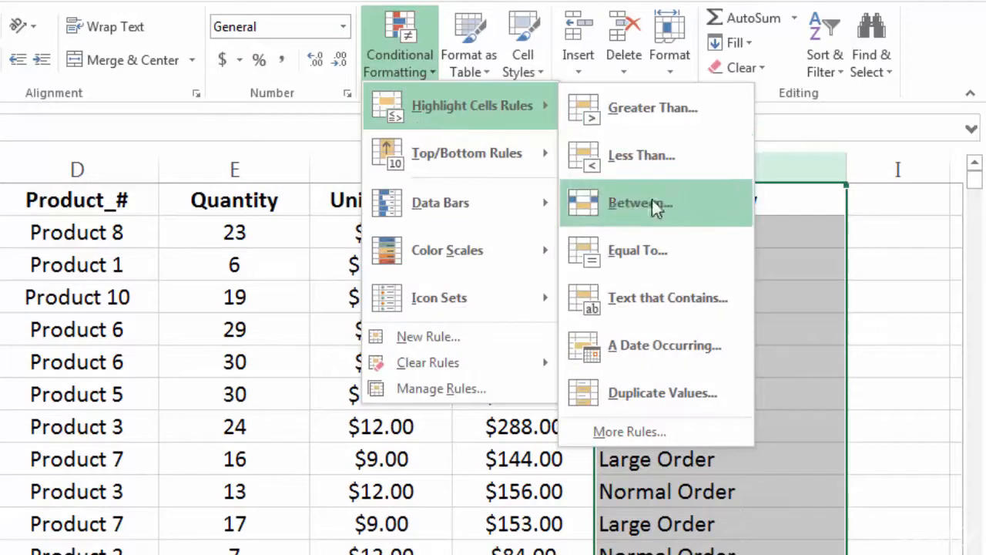
{"action": "left_click", "coordinate": [648, 250]}
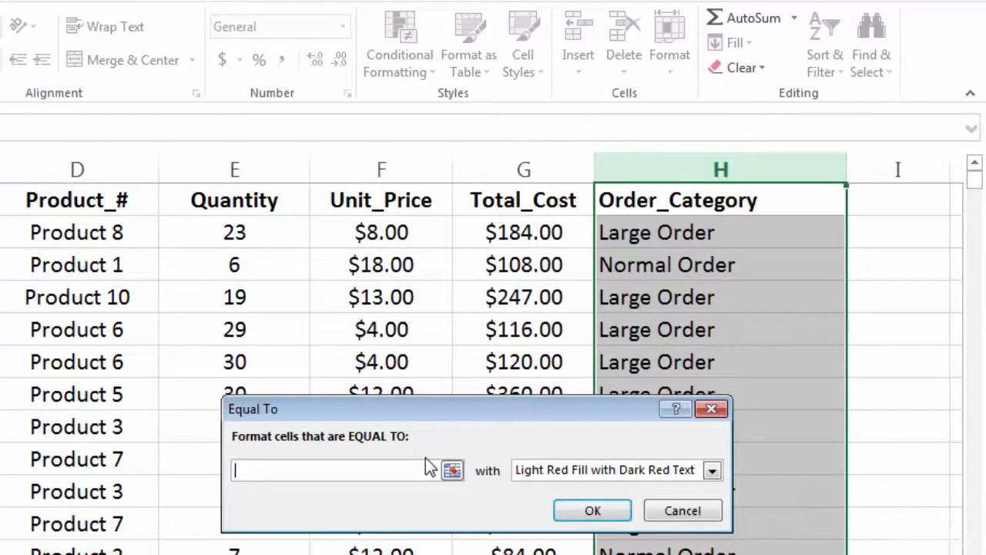
{"action": "type", "text": "Large"}
{"action": "key", "text": "shift+space"}
{"action": "type", "text": "O"}
{"action": "key", "text": "BackSpace"}
{"action": "key", "text": "BackSpace"}
{"action": "key", "text": "BackSpace"}
{"action": "key", "text": "BackSpace"}
{"action": "key", "text": "BackSpace"}
{"action": "key", "text": "BackSpace"}
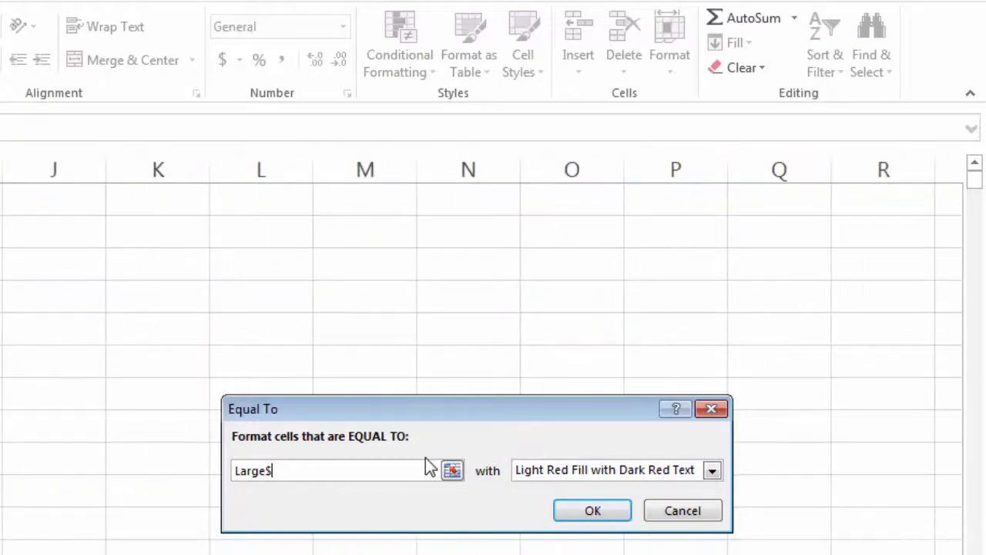
{"action": "type", "text": "Order"}
Set the Large Order rule's format to Green Fill with Dark Green Text and apply it.
{"action": "left_click", "coordinate": [554, 471]}
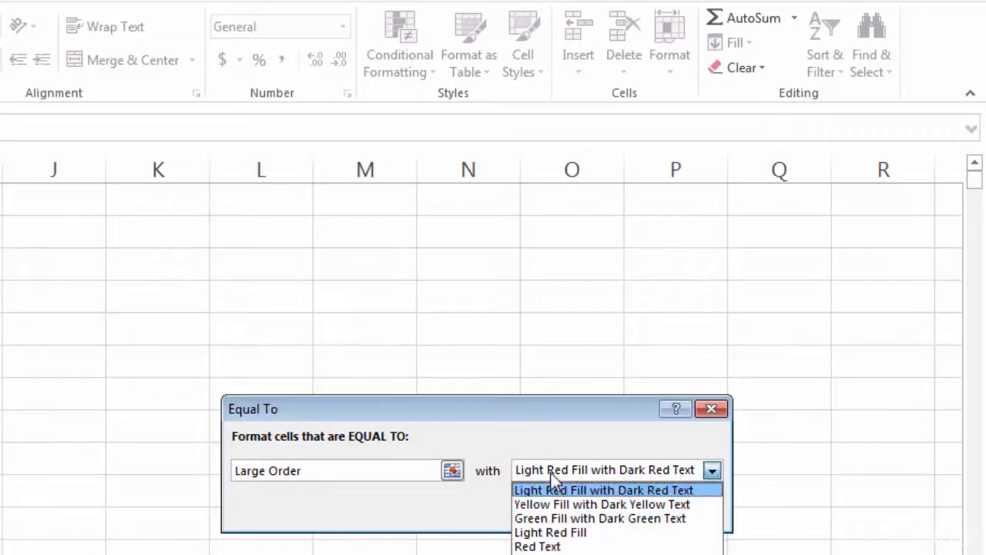
{"action": "left_click", "coordinate": [542, 523]}
{"action": "left_click", "coordinate": [591, 512]}
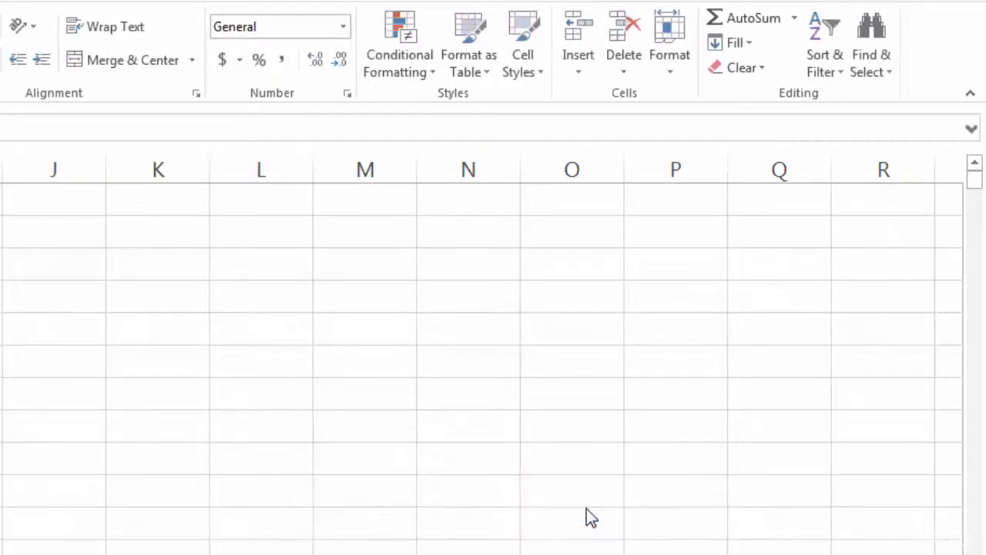
{"action": "scroll", "coordinate": [477, 354], "scroll_direction": "left", "scroll_amount": 3}
{"action": "scroll", "coordinate": [428, 192], "scroll_direction": "left", "scroll_amount": 3}
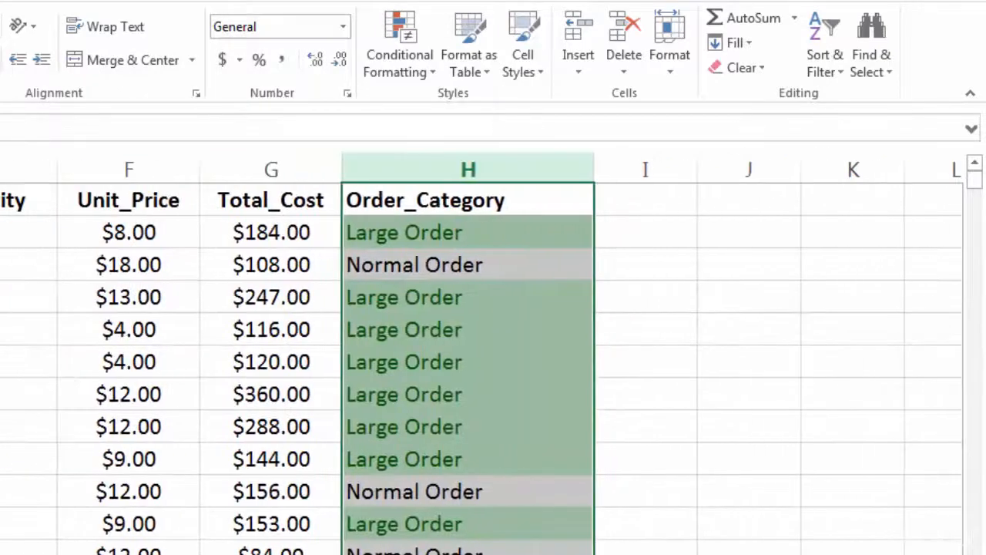
{"action": "scroll", "coordinate": [427, 193], "scroll_direction": "right", "scroll_amount": 1}
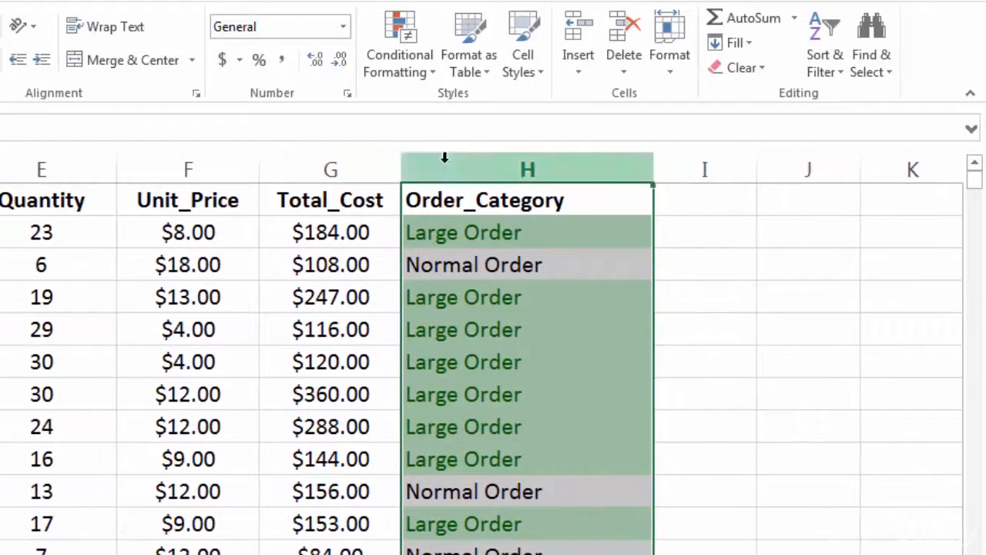
Add a second Equal To highlight rule to the Order_Category column that matches the text Normal Order.
{"action": "left_click", "coordinate": [397, 56]}
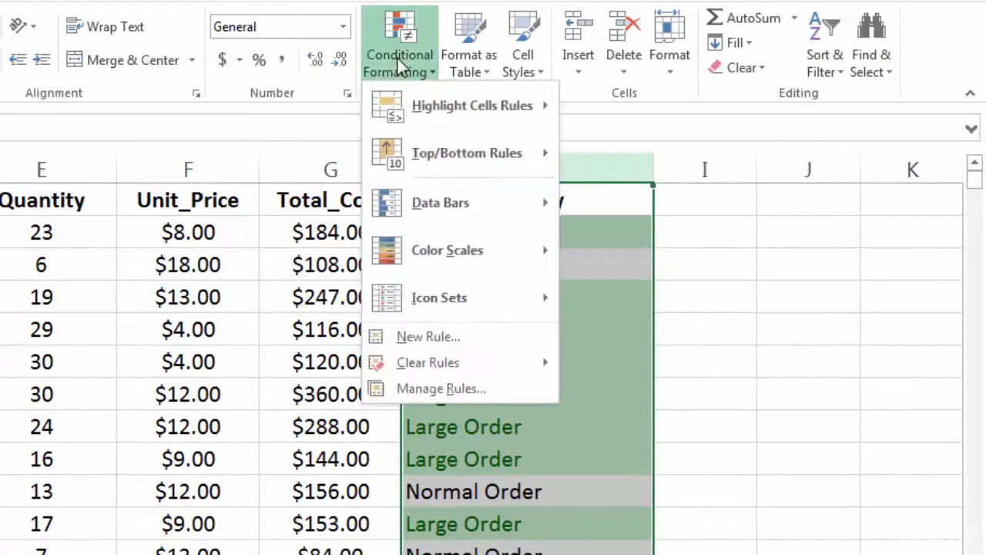
{"action": "mouse_move", "coordinate": [425, 113]}
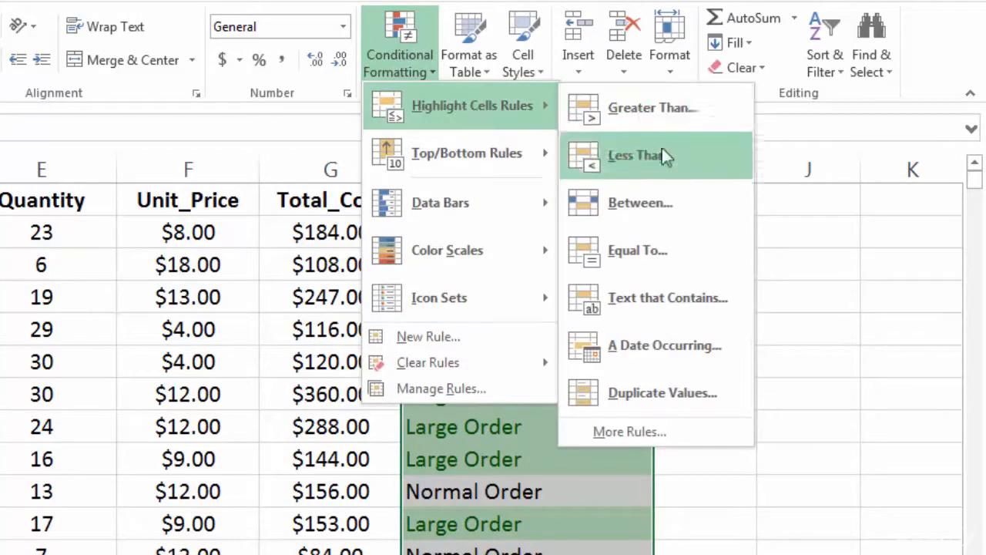
{"action": "left_click", "coordinate": [642, 251]}
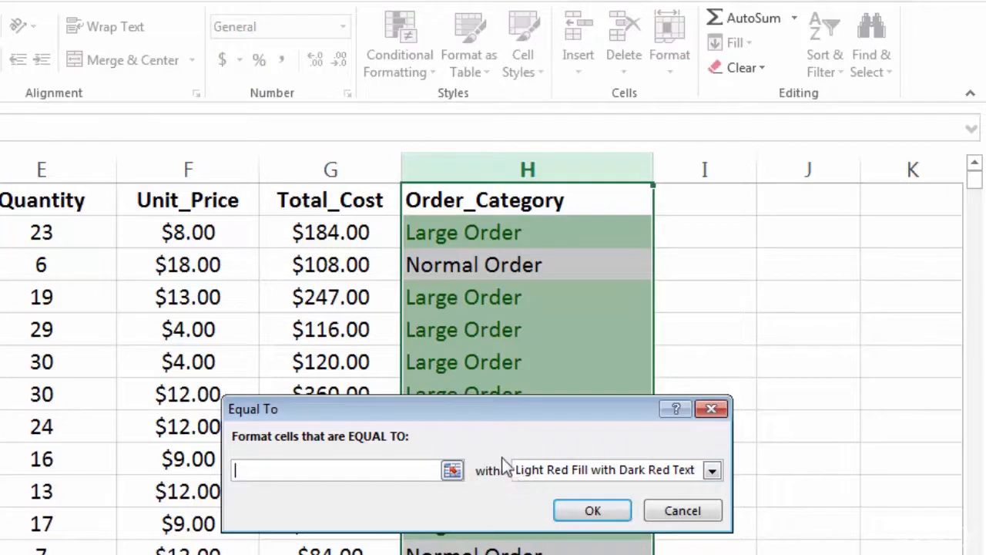
{"action": "type", "text": "Normal Or"}
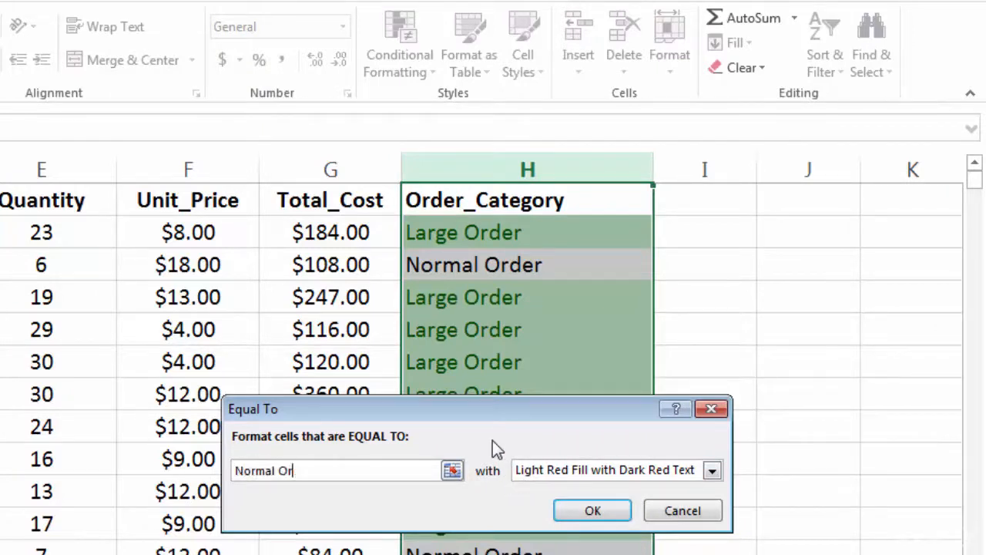
{"action": "type", "text": "der"}
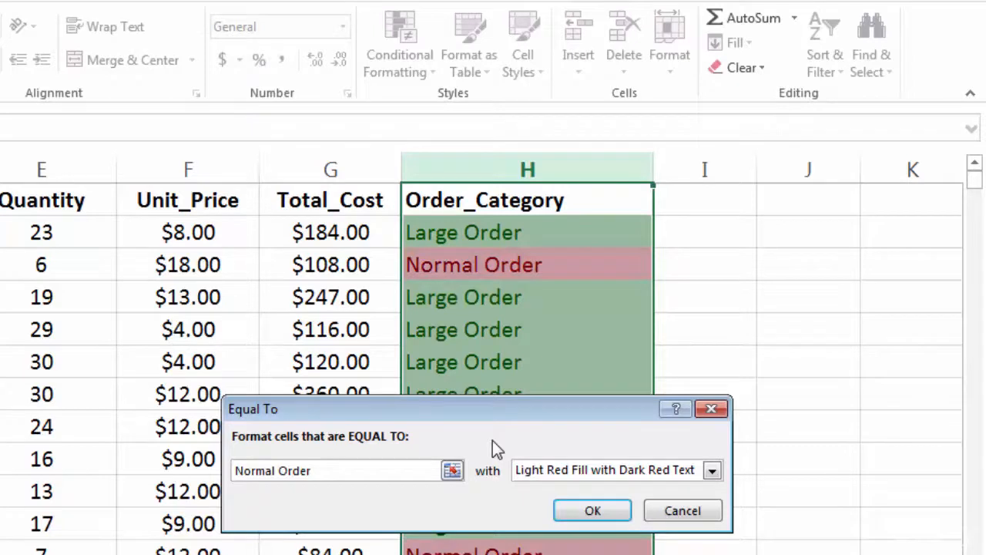
Set the Normal Order rule's format to Yellow Fill with Dark Yellow Text and apply it.
{"action": "left_click", "coordinate": [617, 471]}
{"action": "left_click", "coordinate": [609, 504]}
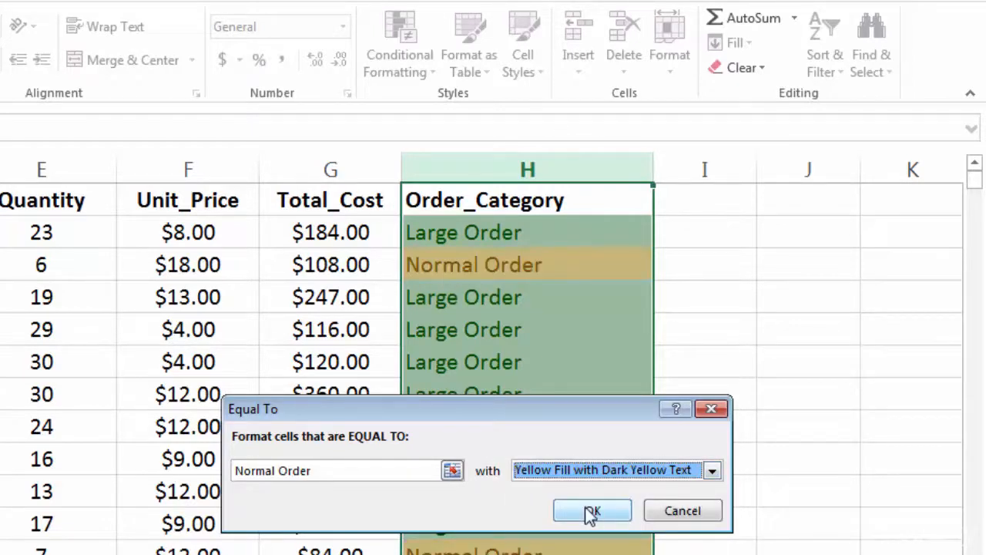
{"action": "left_click", "coordinate": [590, 511]}
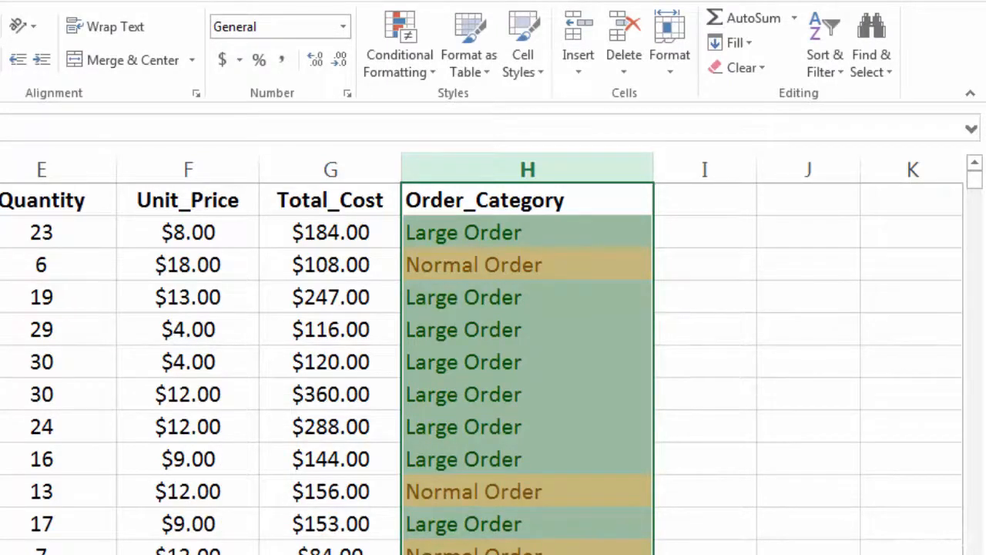
{"action": "scroll", "coordinate": [481, 353], "scroll_direction": "left", "scroll_amount": 2}
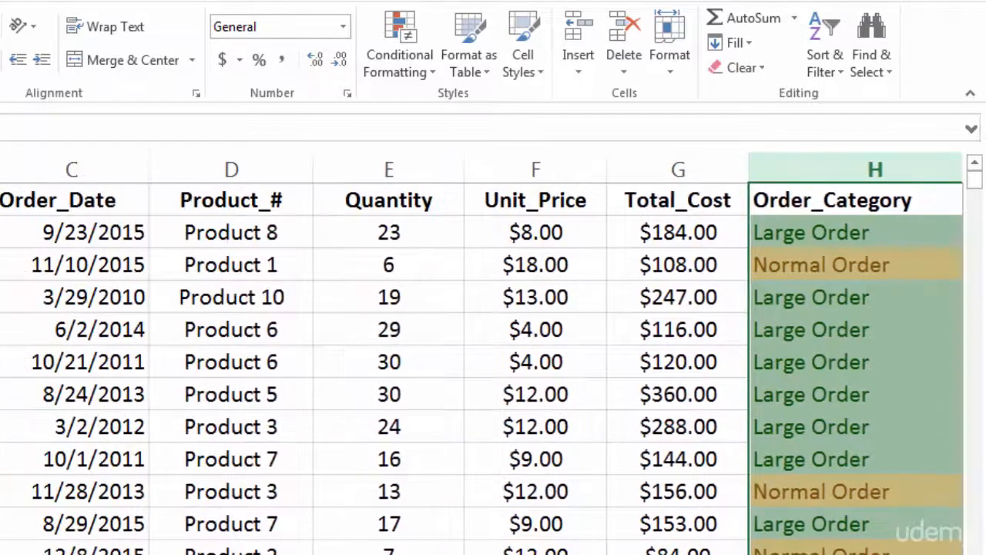
Turn on filtering for the orders table's header row.
{"action": "left_click", "coordinate": [786, 295]}
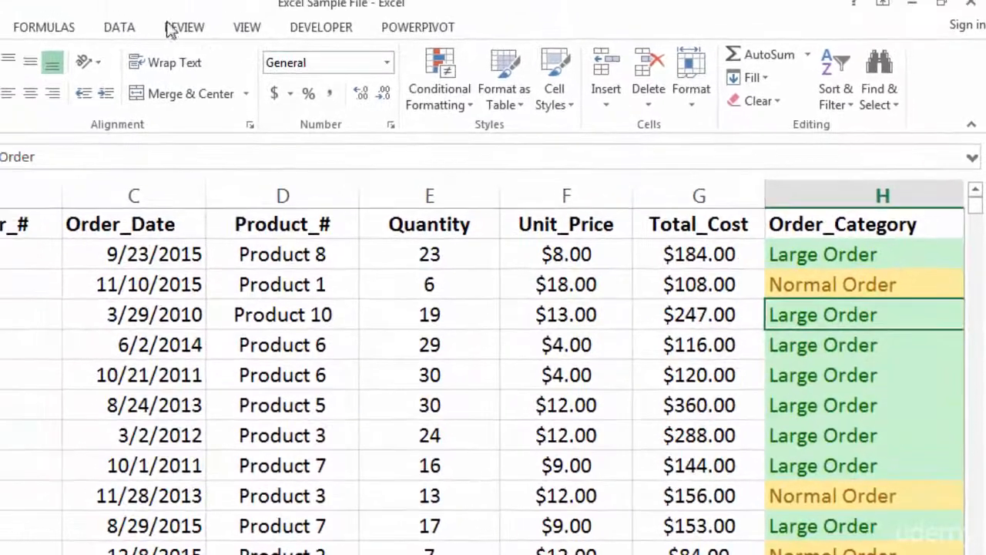
{"action": "left_click", "coordinate": [118, 28]}
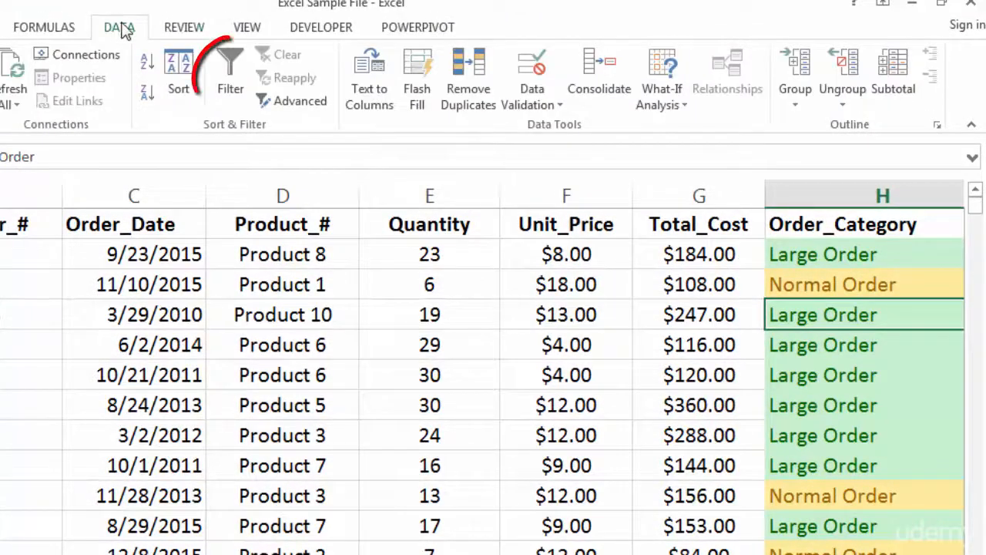
{"action": "left_click", "coordinate": [229, 77]}
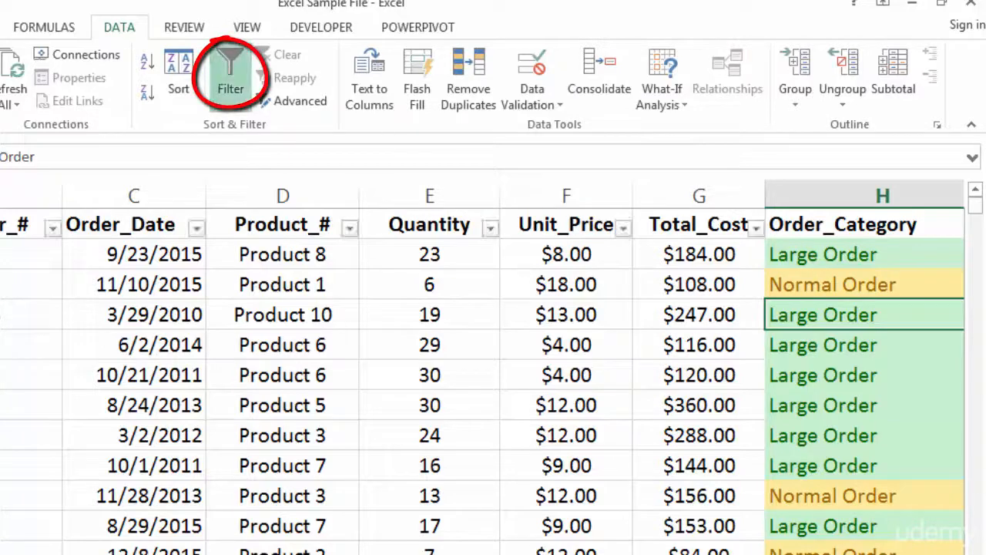
{"action": "left_click", "coordinate": [955, 553]}
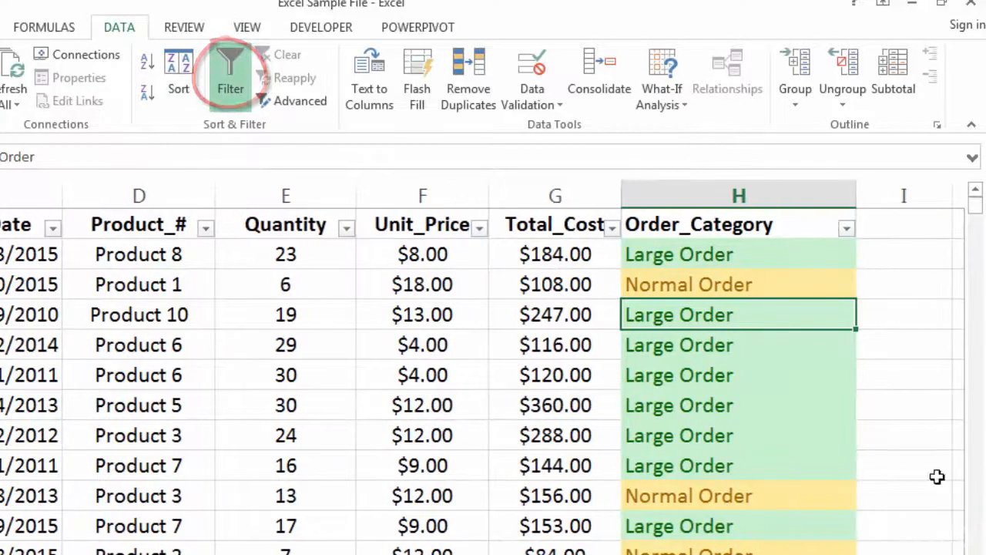
Sort the orders by the Order_Category cell color with the light green cells on top.
{"action": "left_click", "coordinate": [851, 231]}
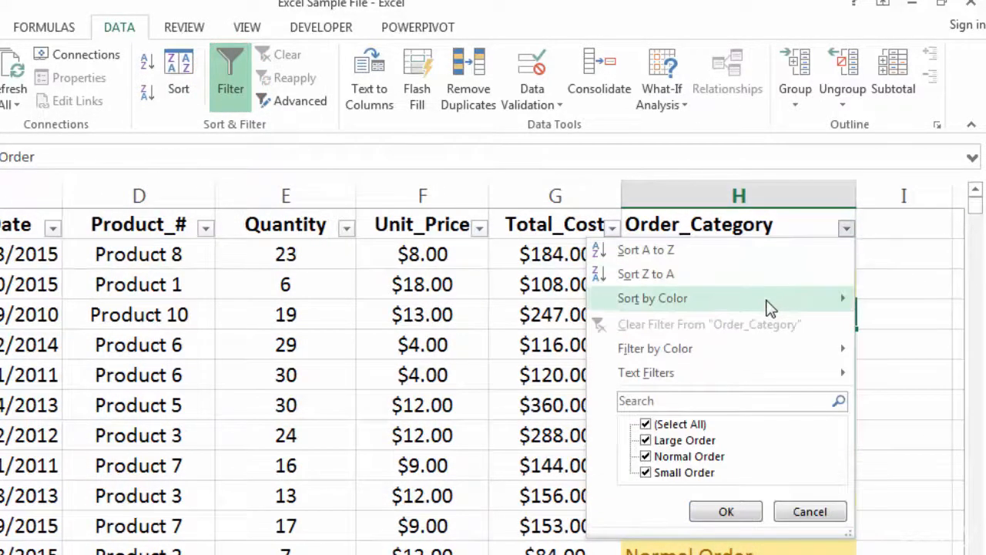
{"action": "mouse_move", "coordinate": [769, 306]}
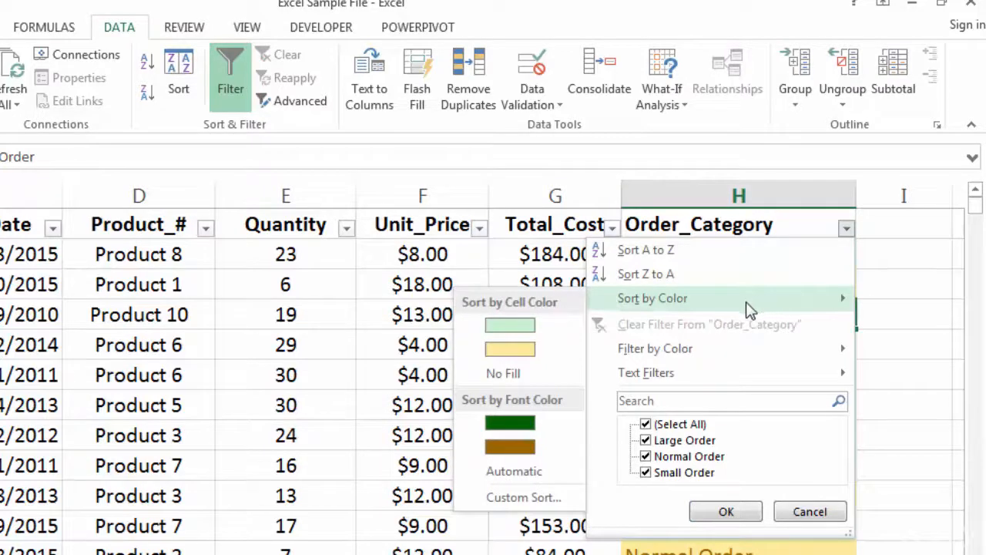
{"action": "left_click", "coordinate": [509, 327]}
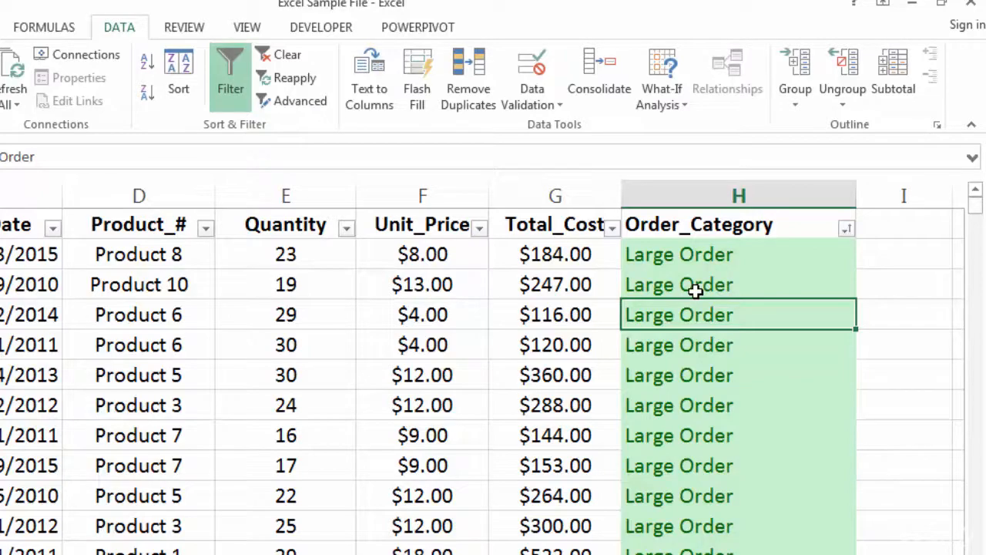
{"action": "scroll", "coordinate": [695, 289], "scroll_direction": "down", "scroll_amount": 2}
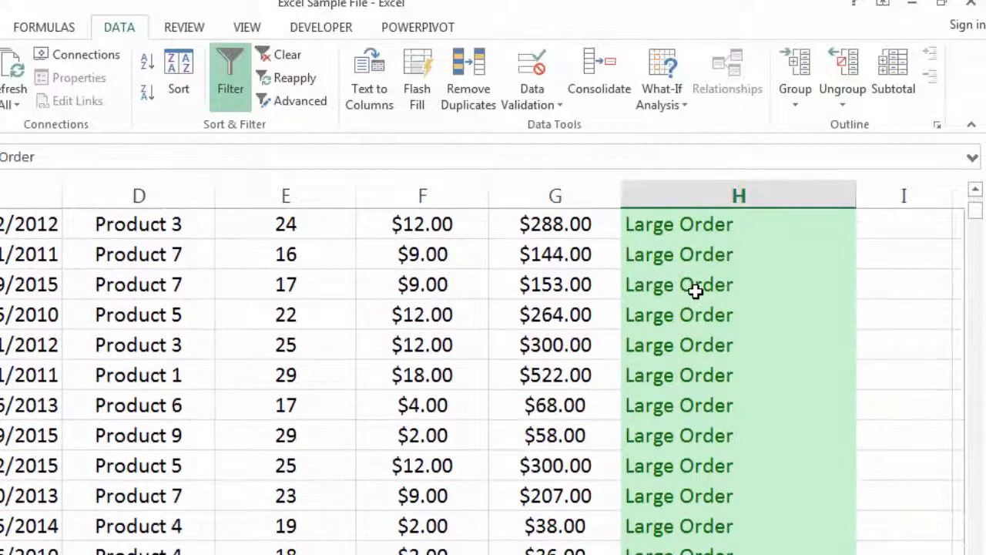
{"action": "scroll", "coordinate": [696, 290], "scroll_direction": "up", "scroll_amount": 2}
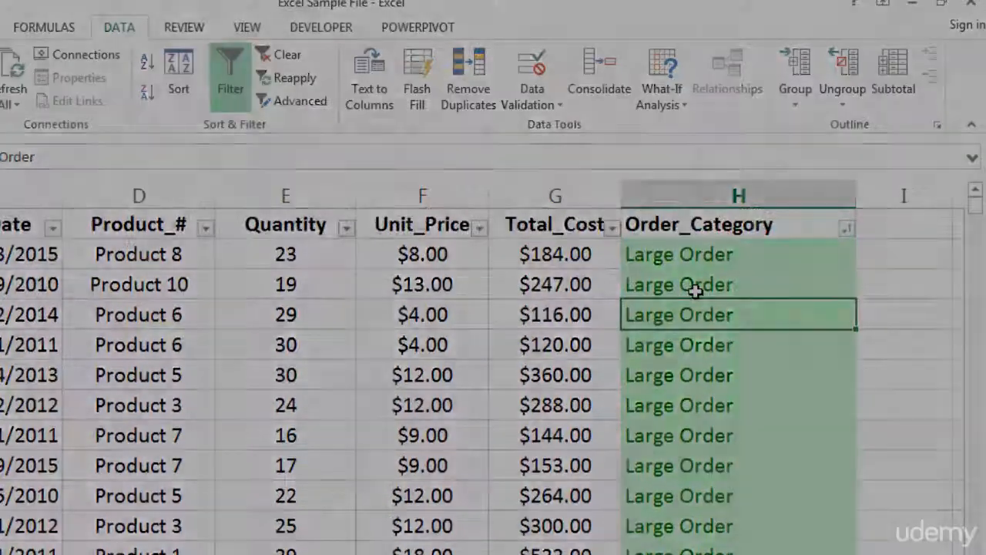